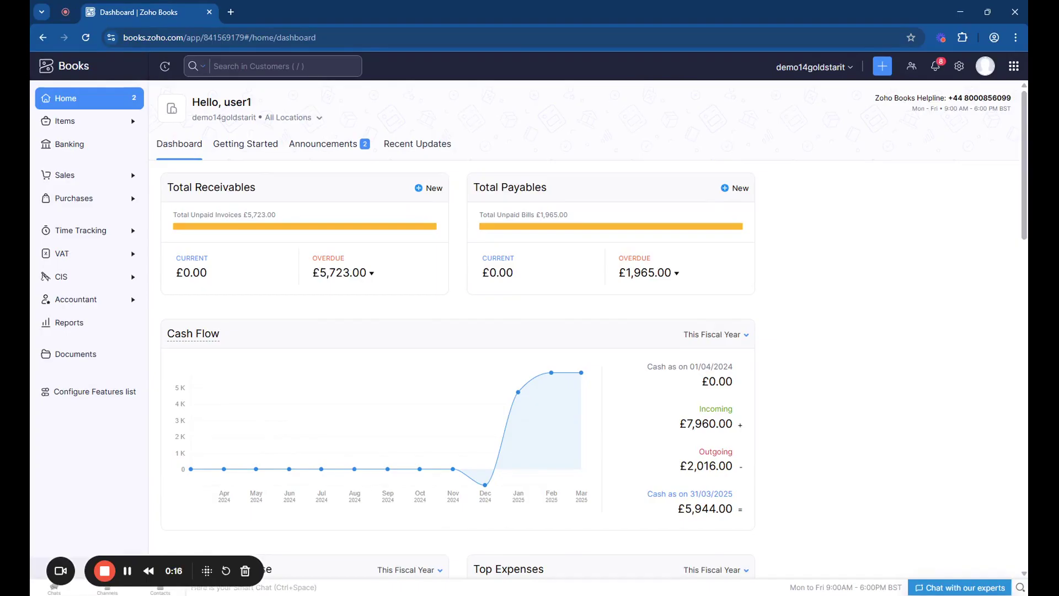
- Start a new purchase bill and select Computers are us as the vendor
click(77, 200)
click(65, 333)
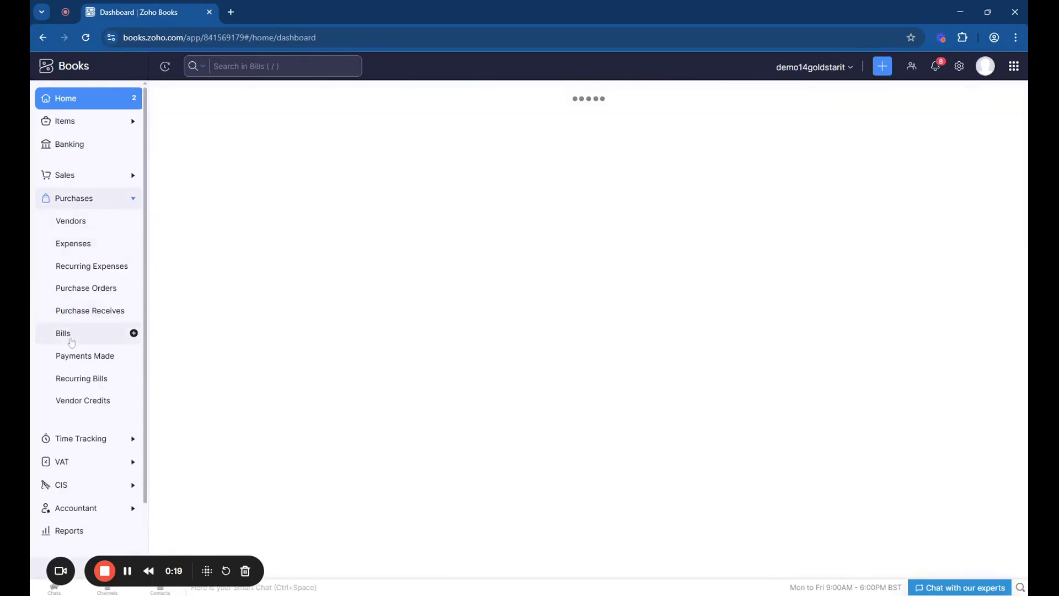
click(899, 99)
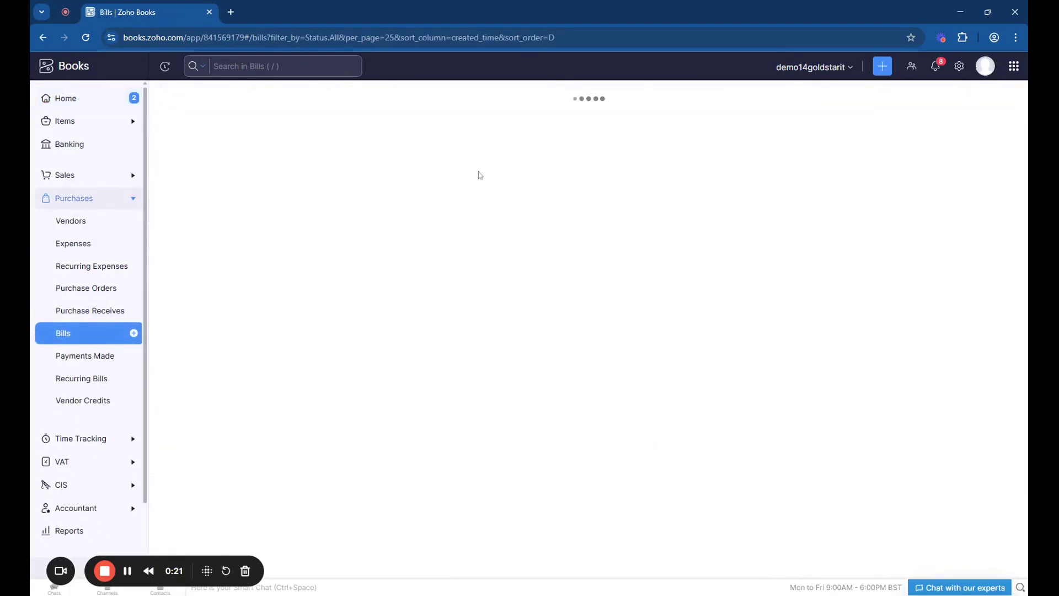
click(354, 146)
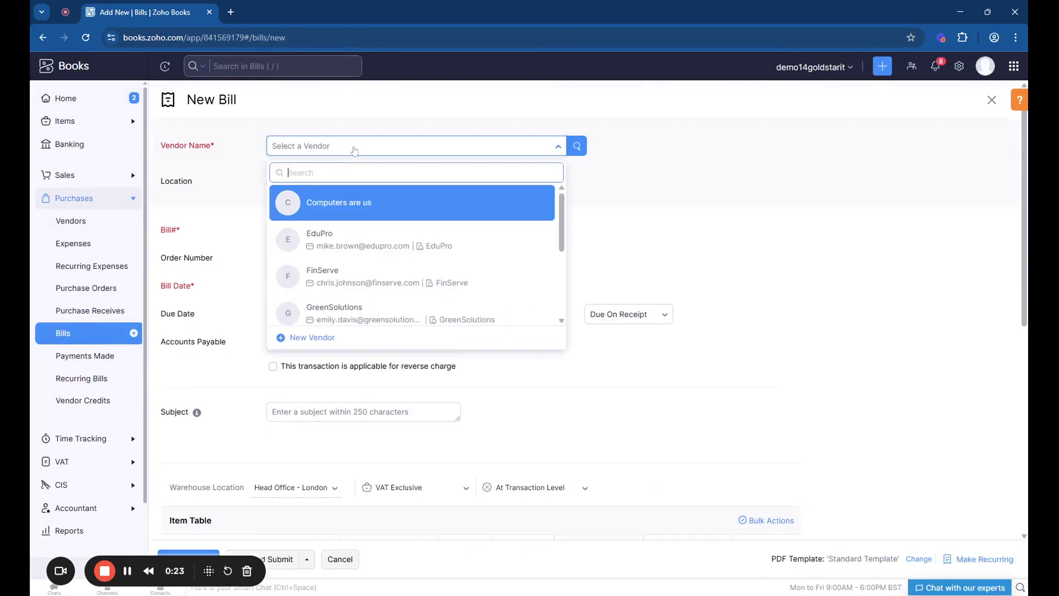
text(cop)
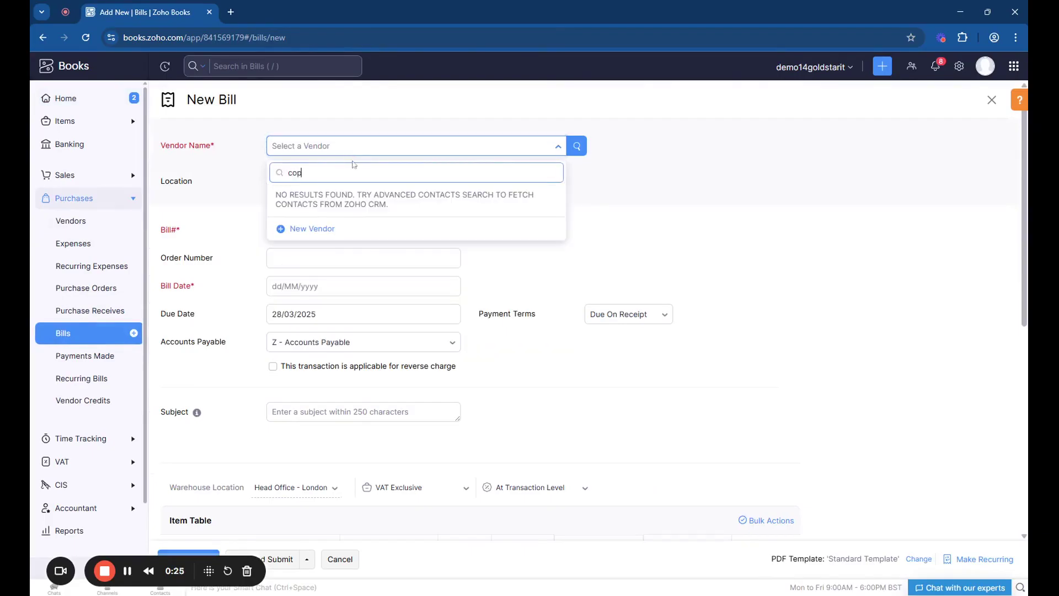
key(BackSpace)
key(Return)
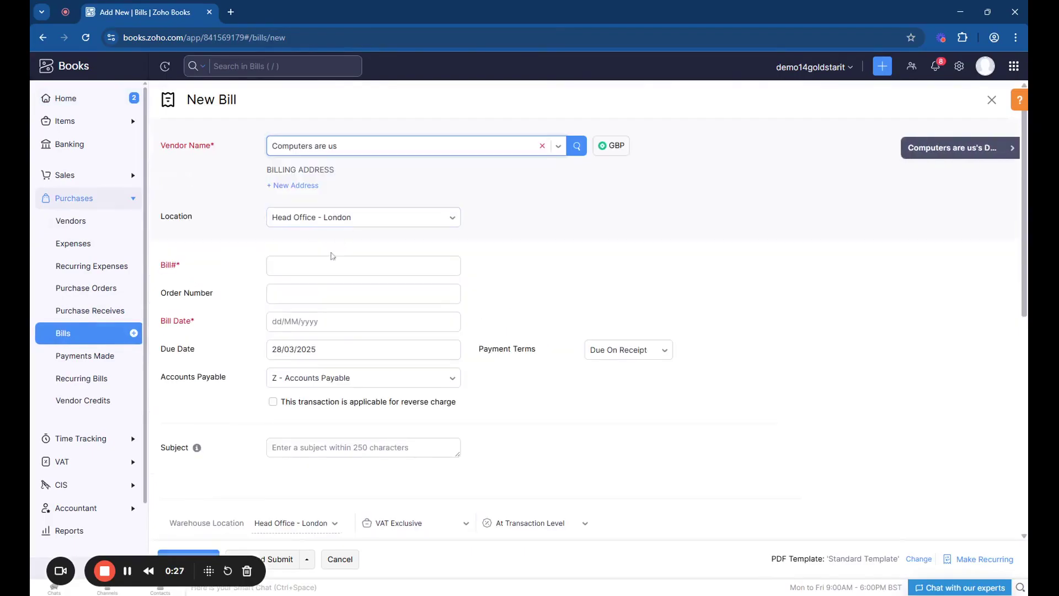
- Enter the bill number and set the bill date to 28/03/2025
click(363, 266)
text(5373735)
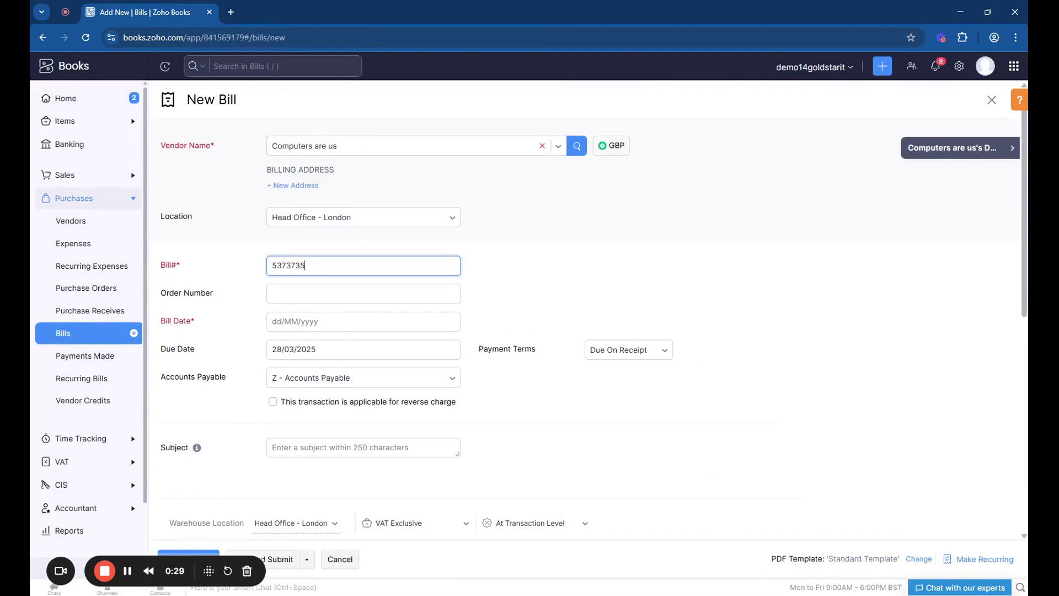
click(331, 321)
click(380, 269)
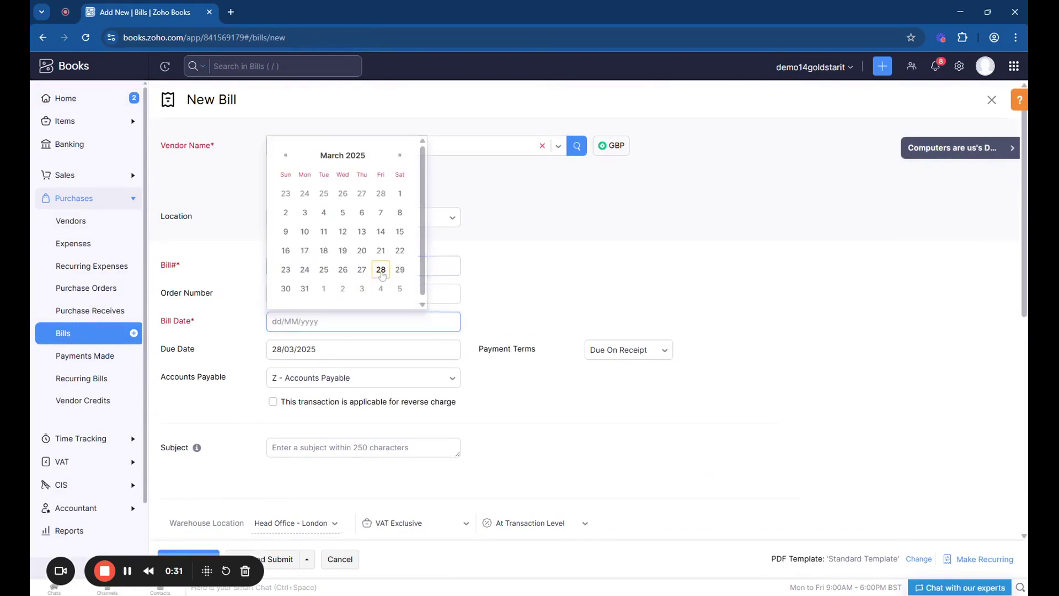
- Add a line item named "computer" to the bill and assign it to the Computer Hardware fixed asset account
scroll(522, 303, down, 5)
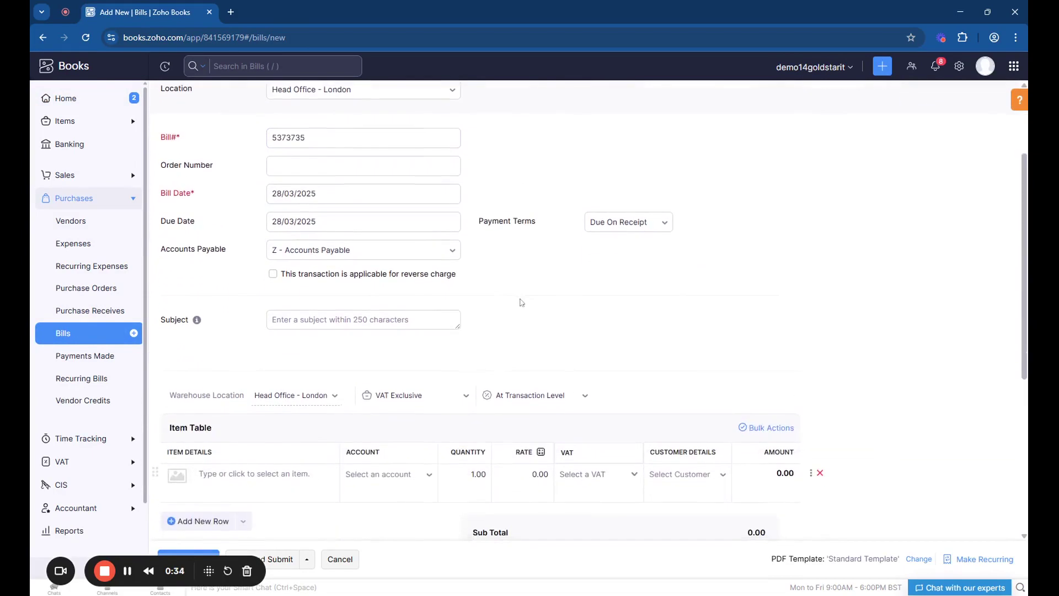
scroll(522, 303, down, 1)
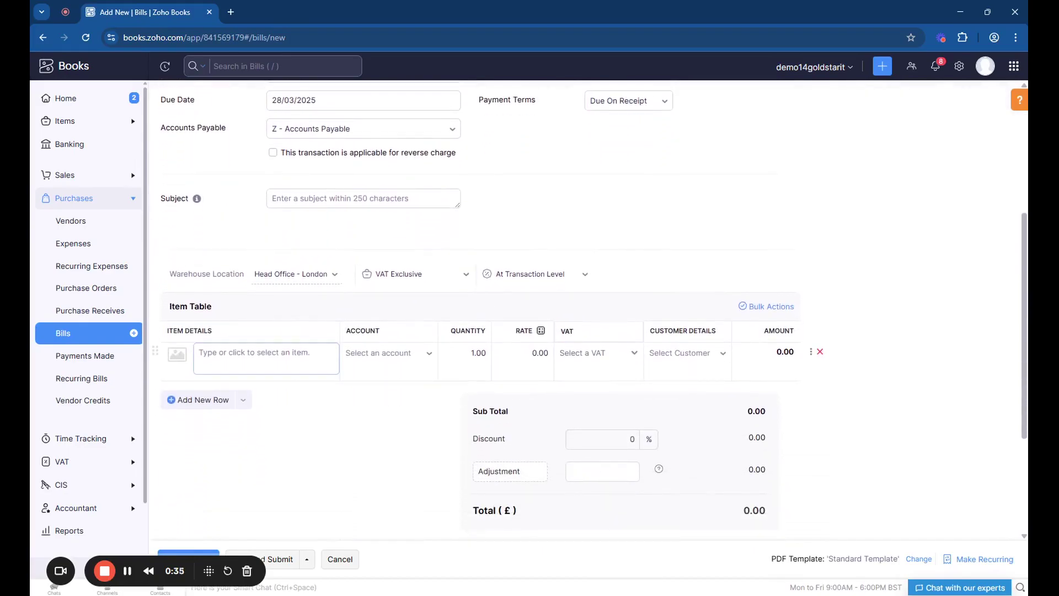
click(259, 355)
text(computer)
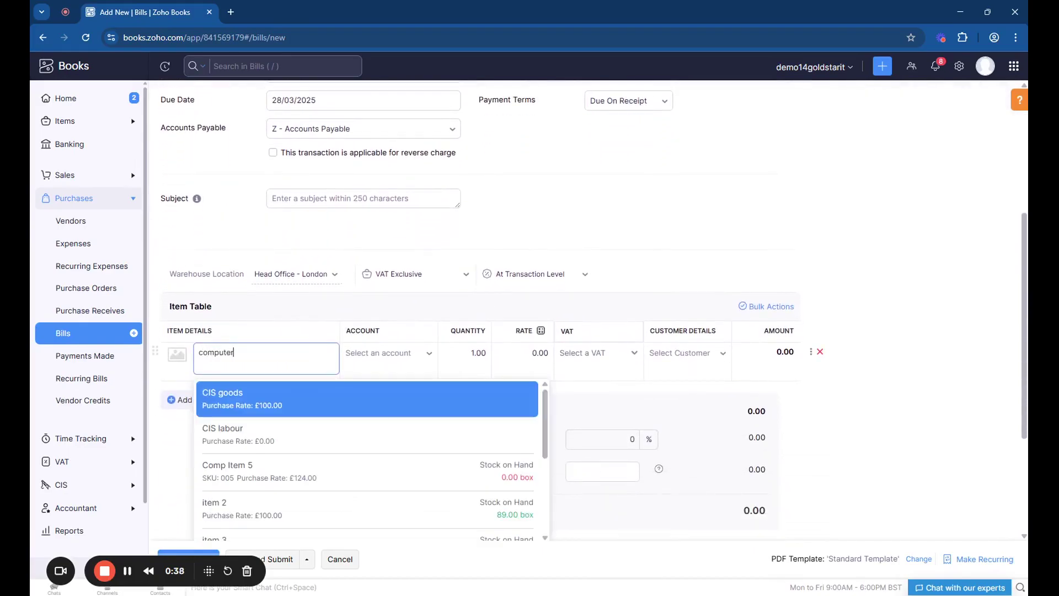
click(361, 355)
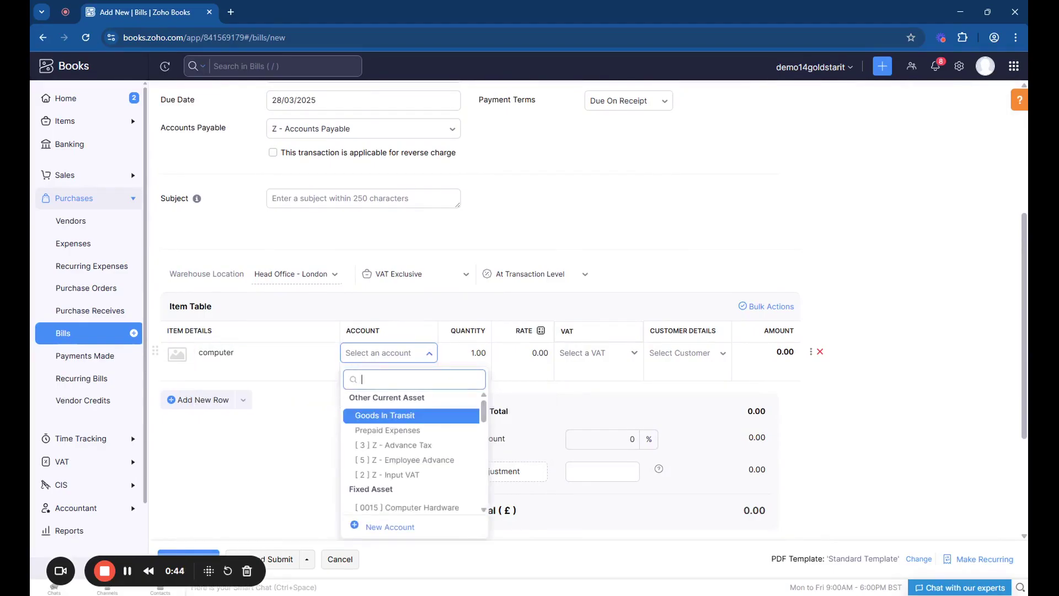
text(comp)
click(389, 418)
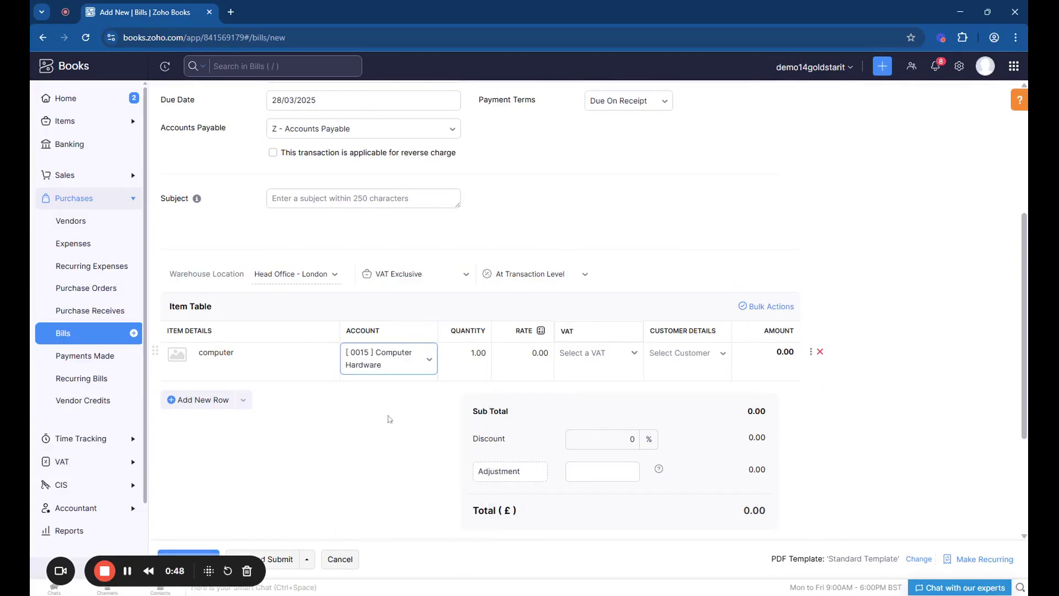
- Set the computer line's rate to 1000.00 and its VAT to Standard Rate [20%]
click(533, 353)
text(1)
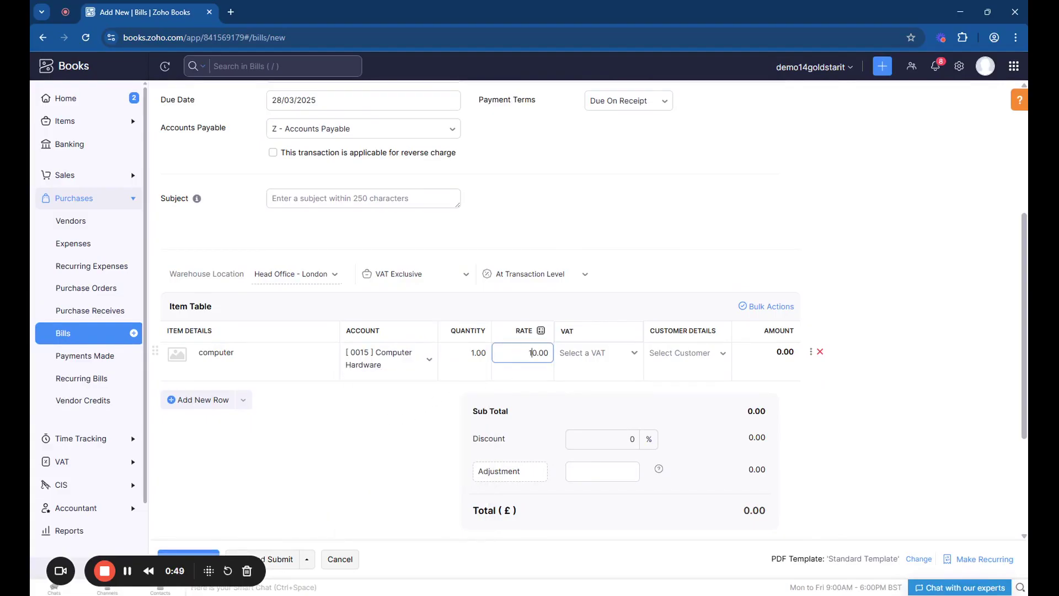
text(00)
click(590, 352)
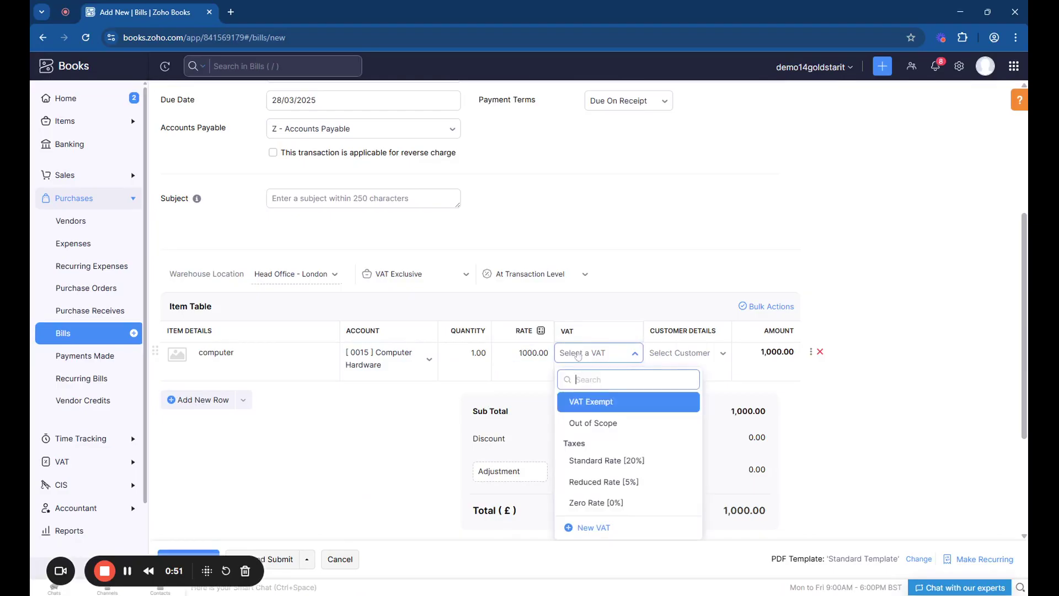
click(603, 456)
- Check the bill's VAT and totals, and save the bill as a draft
scroll(395, 411, down, 2)
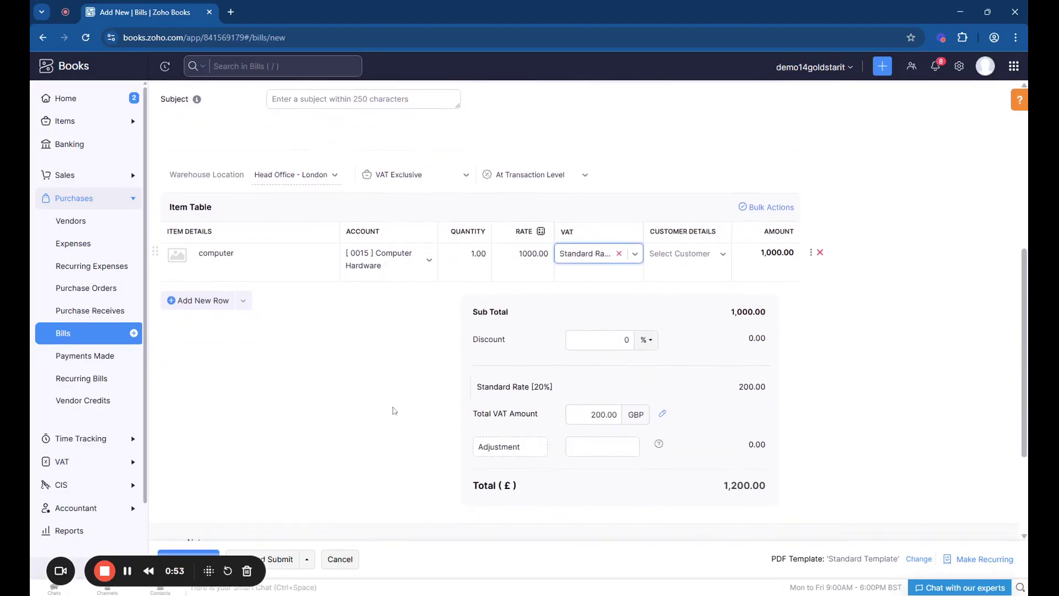
scroll(541, 385, down, 1)
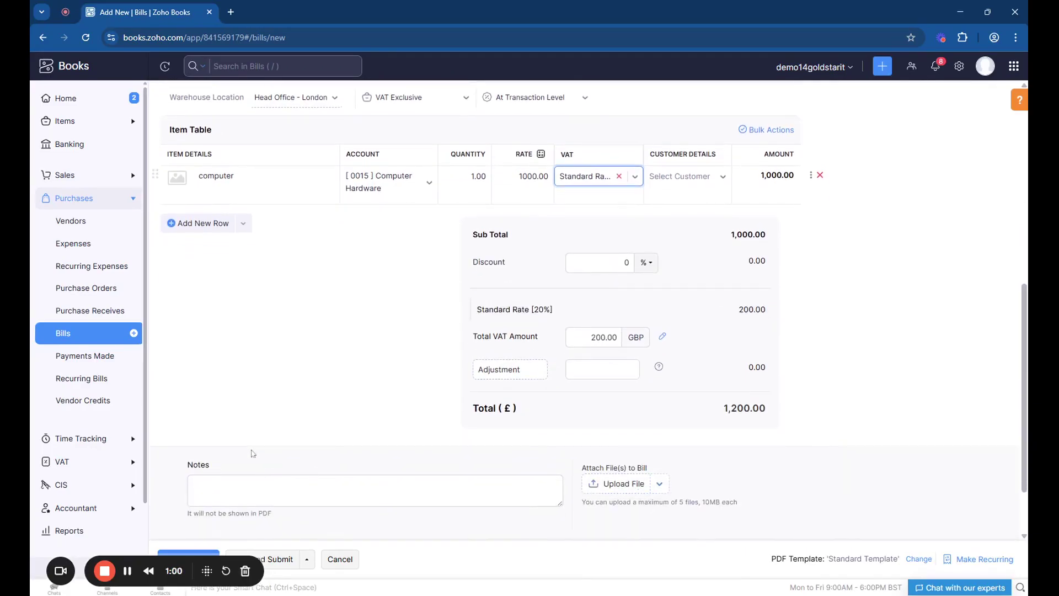
scroll(270, 298, up, 1)
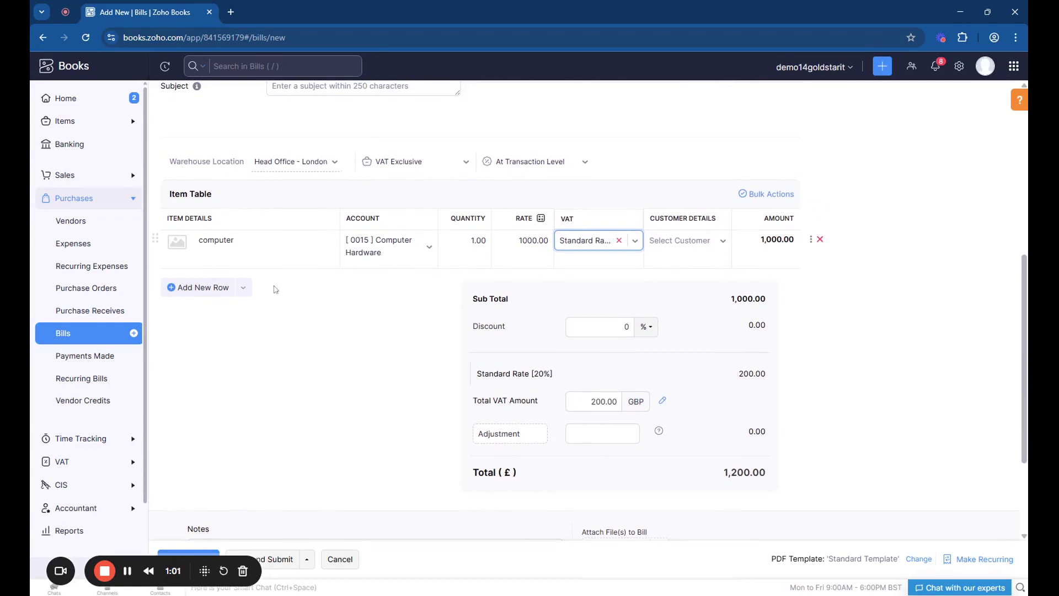
click(197, 554)
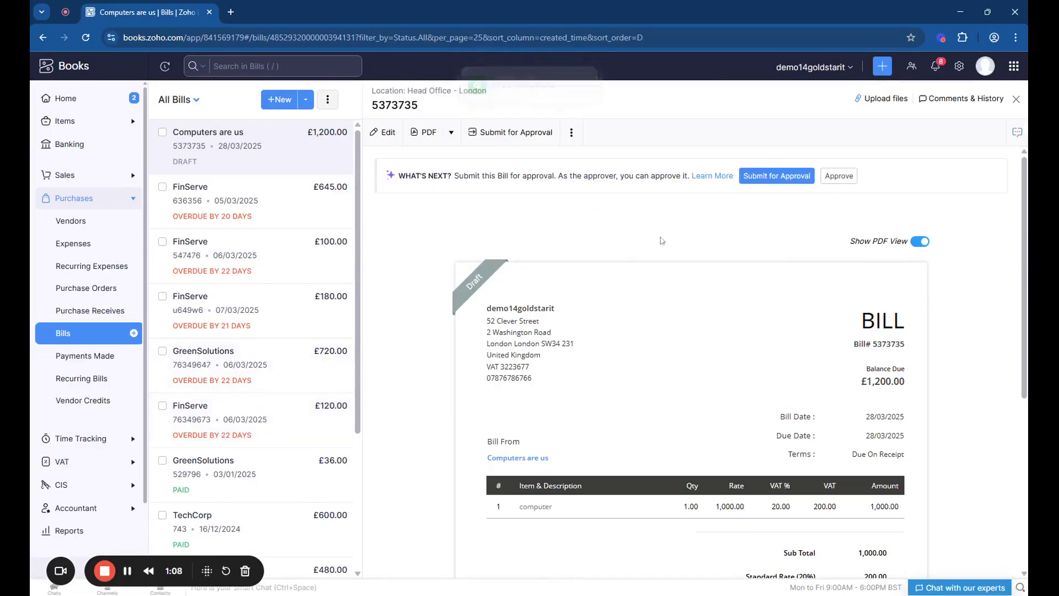
- Submit the draft Computers are us bill for approval and approve it
click(789, 176)
click(407, 126)
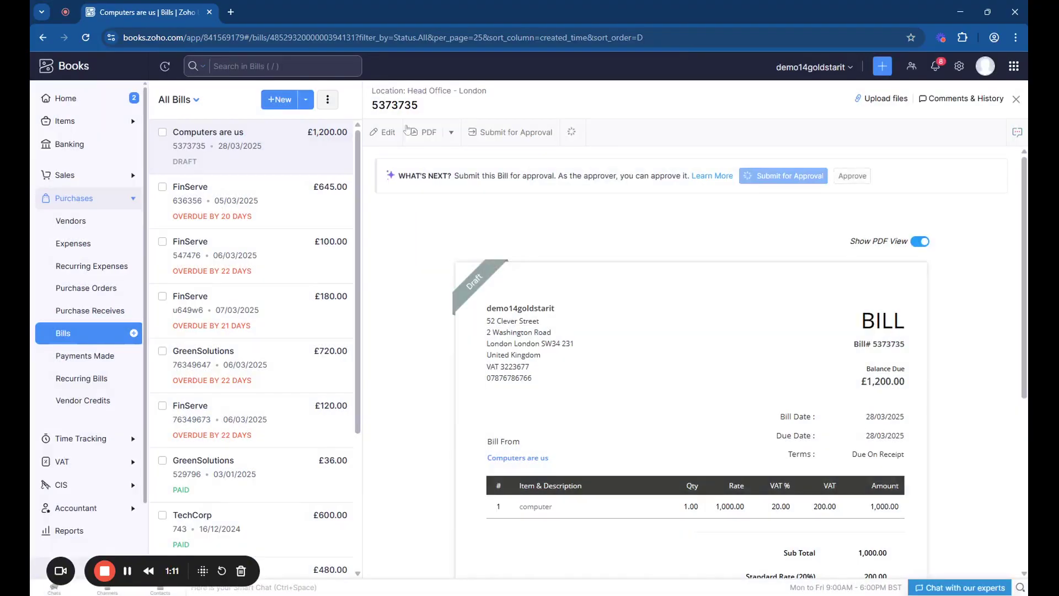
click(659, 203)
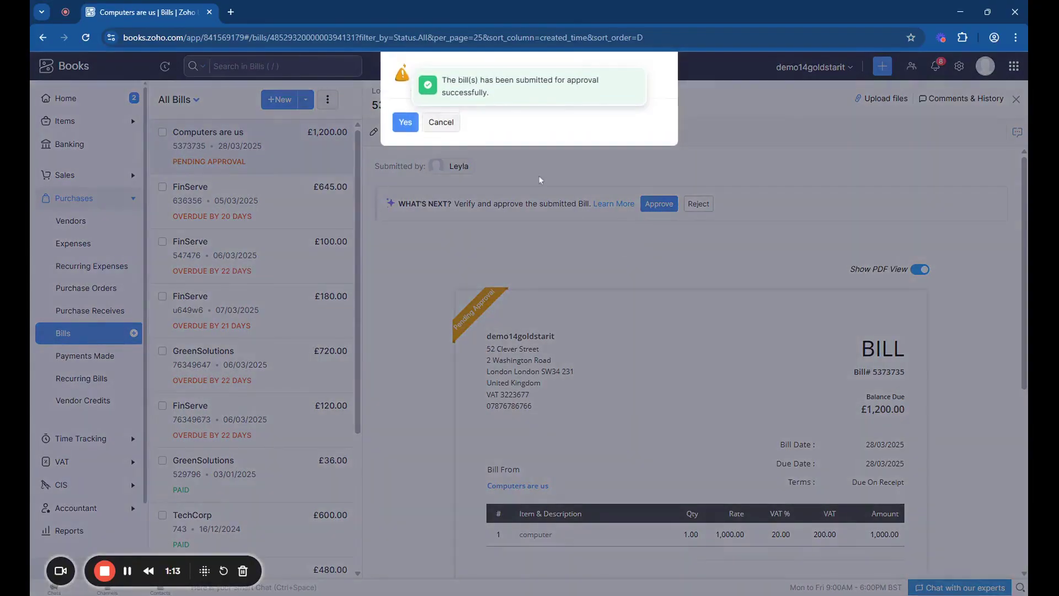
click(406, 123)
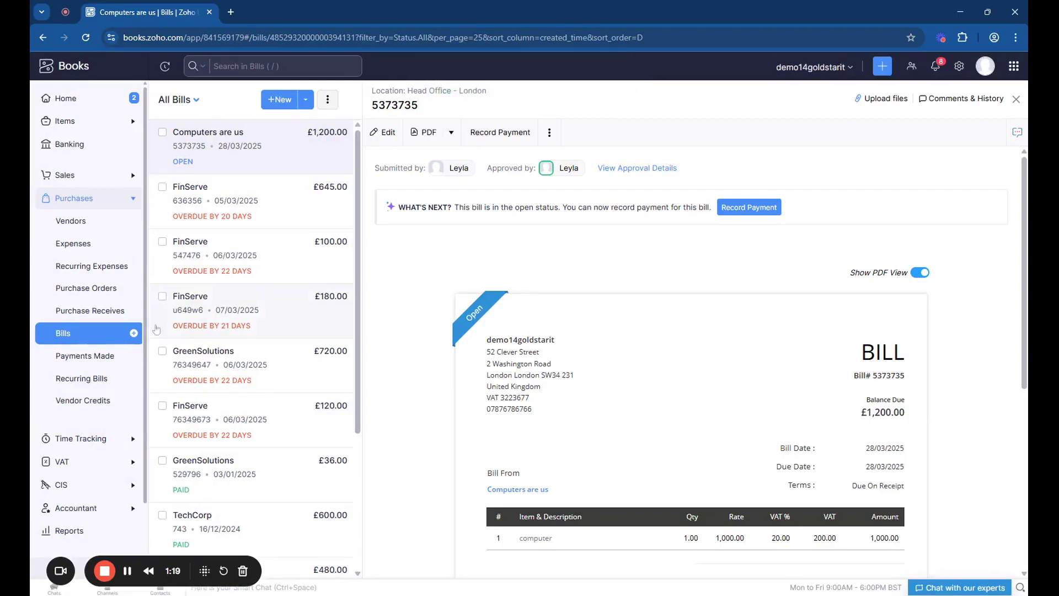
- Open the draft "computer" asset from the fixed asset register for editing
scroll(89, 452, down, 2)
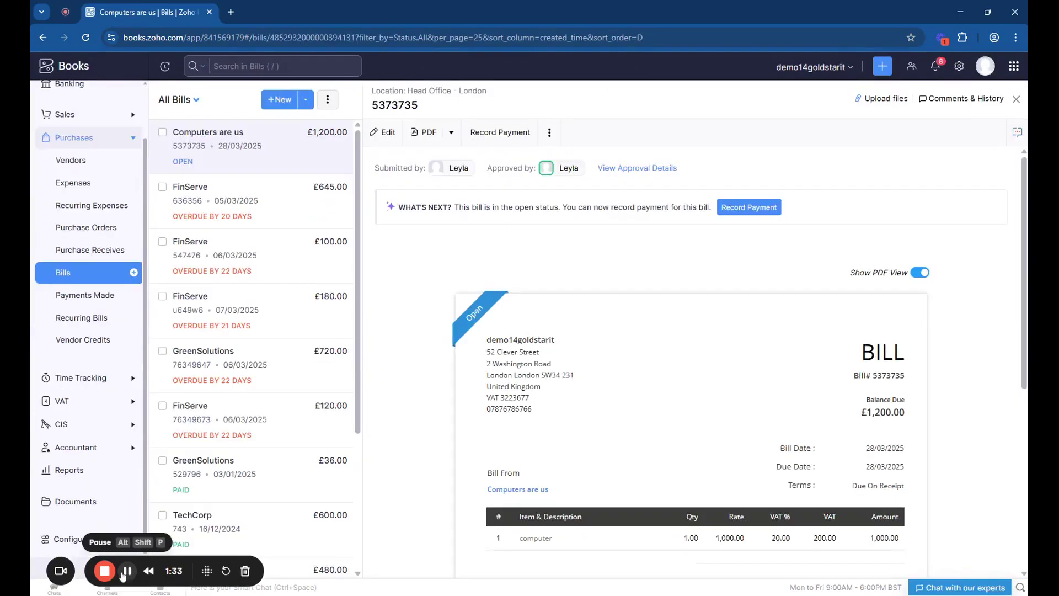
click(88, 450)
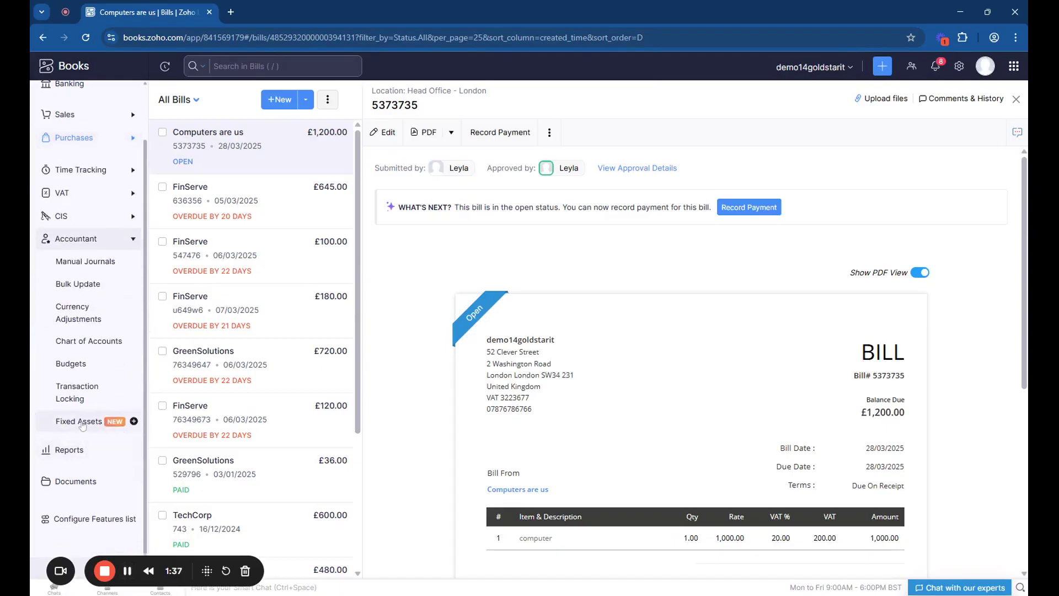
click(83, 425)
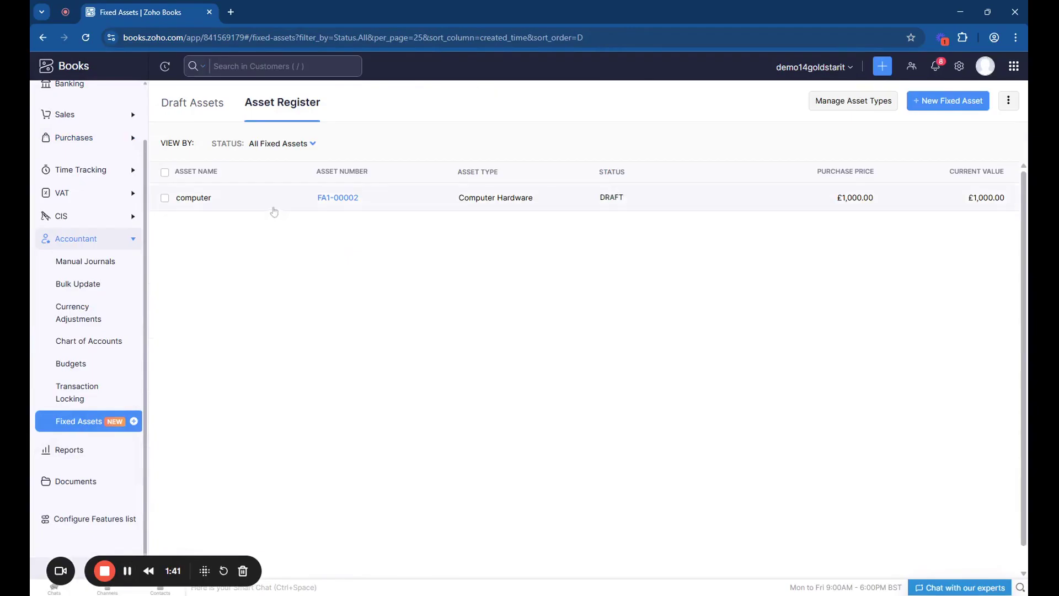
click(327, 200)
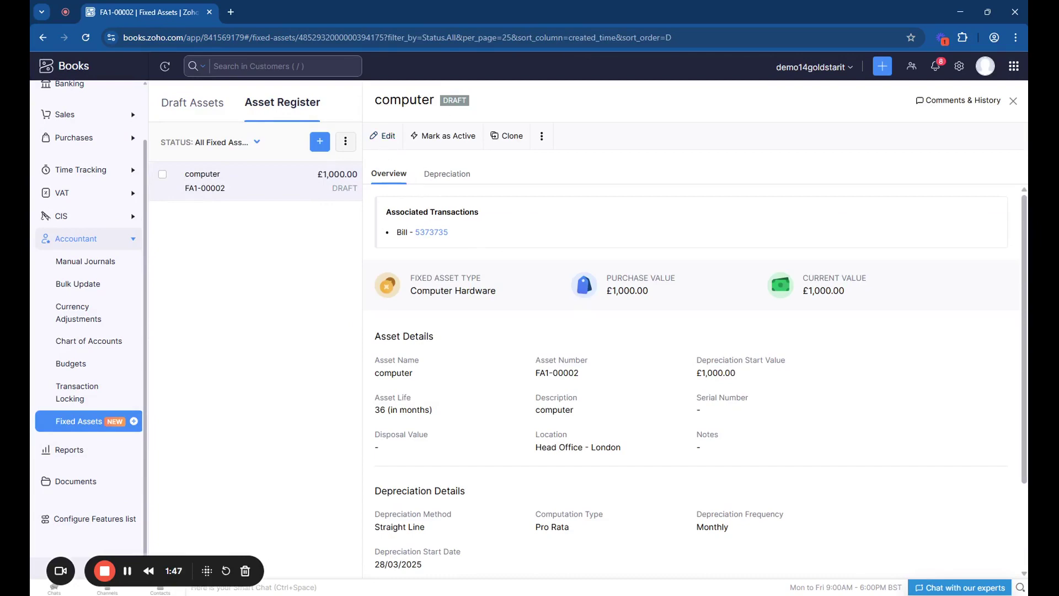
click(384, 139)
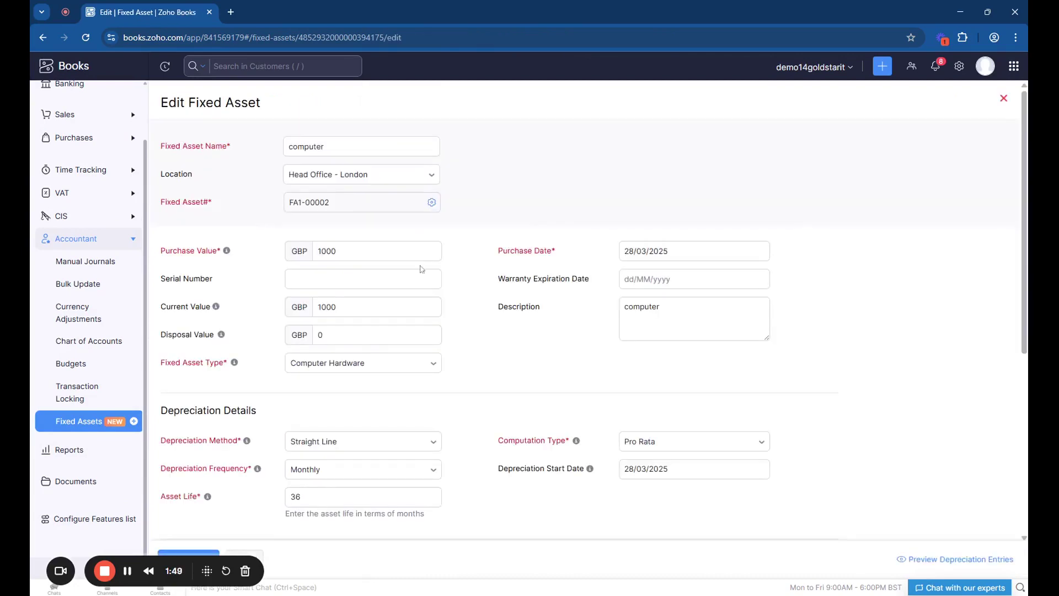
- Review the computer asset's purchase and current values, asset type, depreciation settings and account details
click(386, 251)
click(381, 307)
click(635, 298)
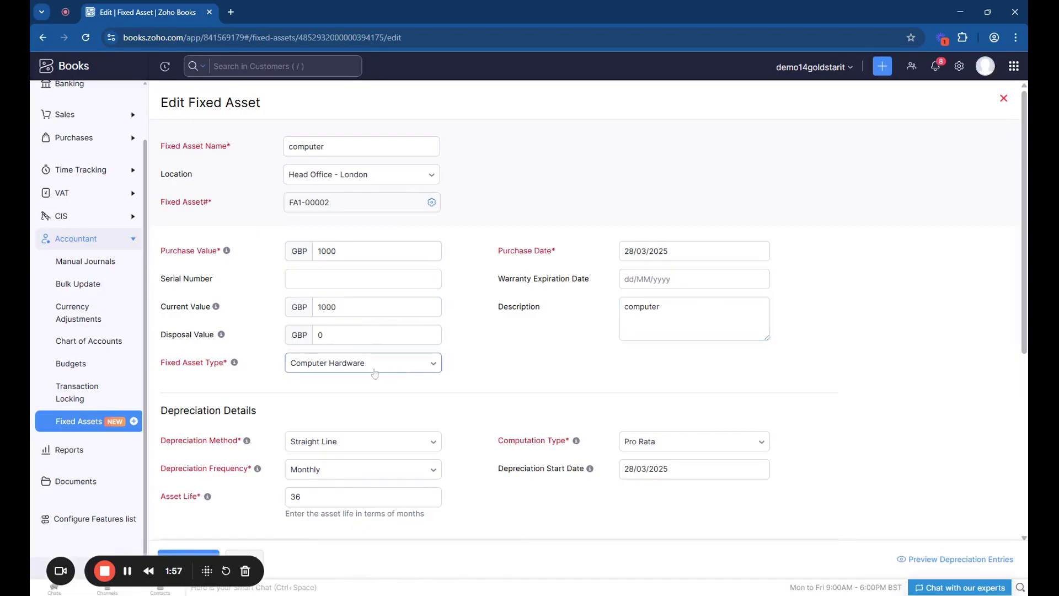
scroll(343, 370, down, 2)
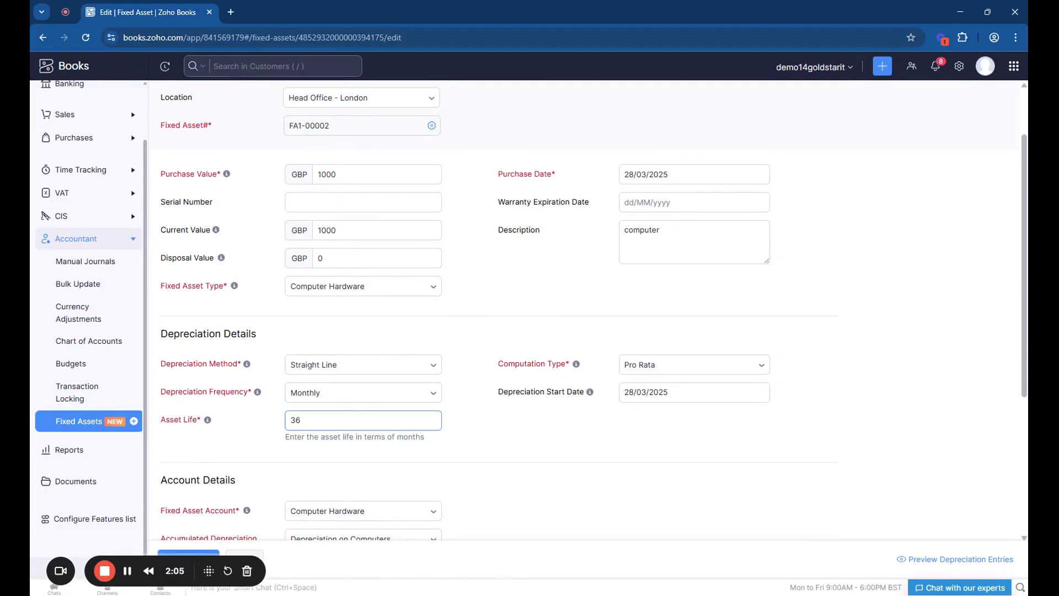
scroll(595, 313, down, 3)
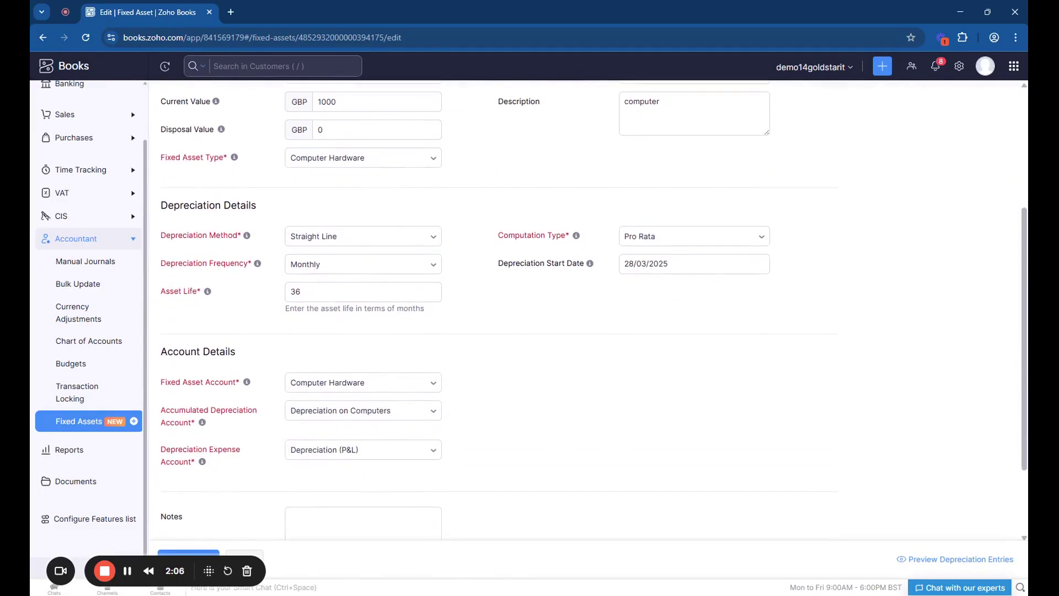
scroll(363, 419, down, 2)
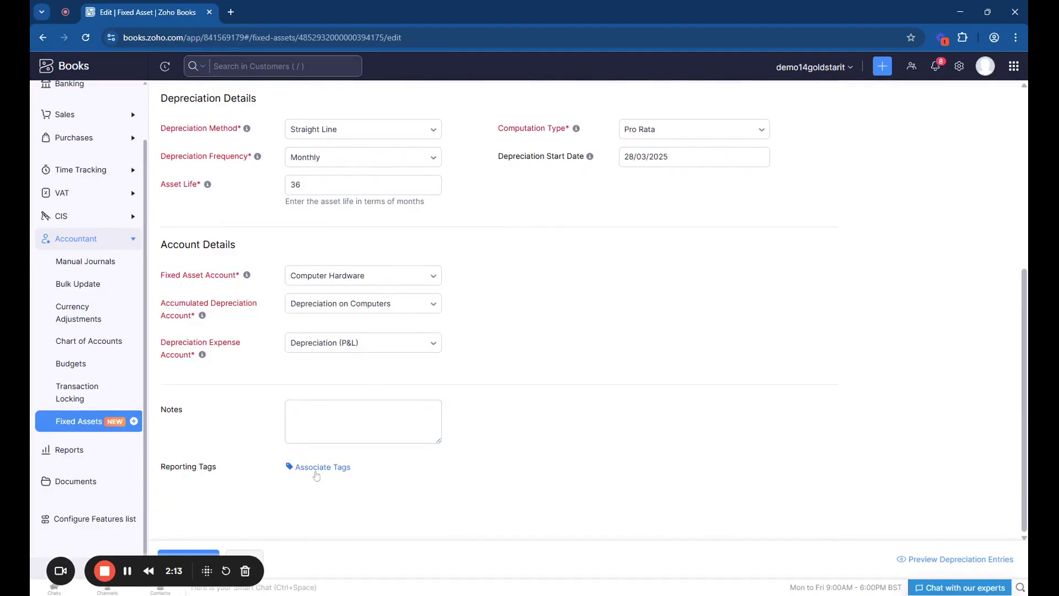
scroll(257, 504, up, 5)
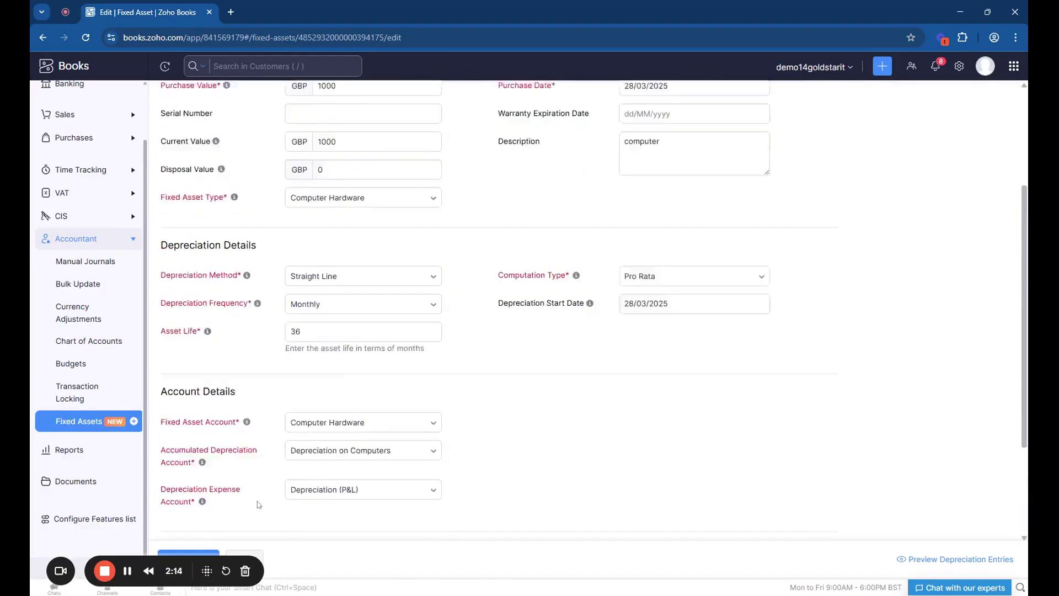
scroll(257, 504, down, 3)
scroll(331, 317, down, 1)
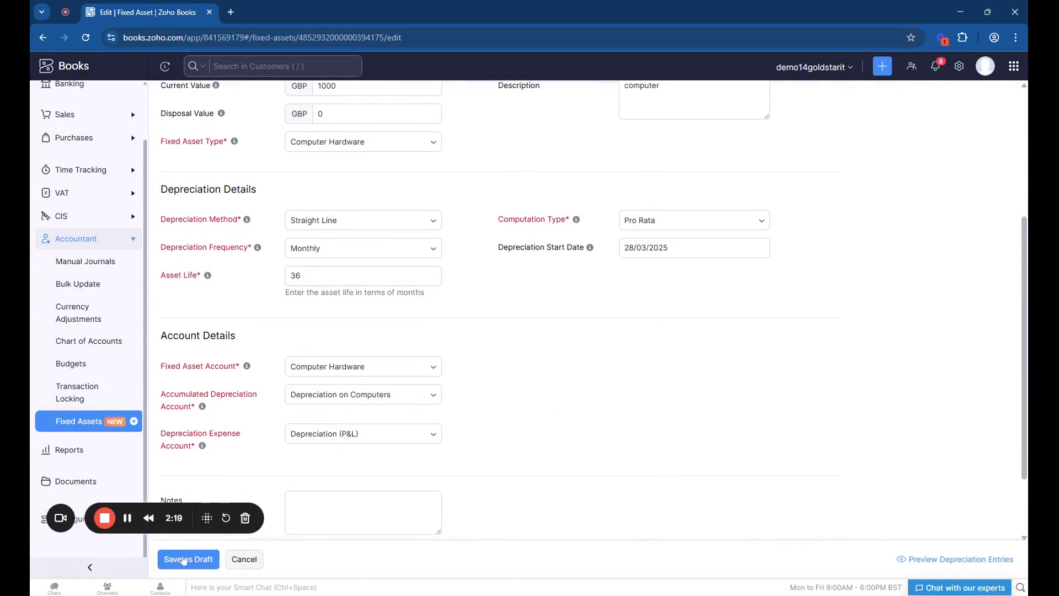
- Save the computer asset as a draft and mark it as active
click(184, 559)
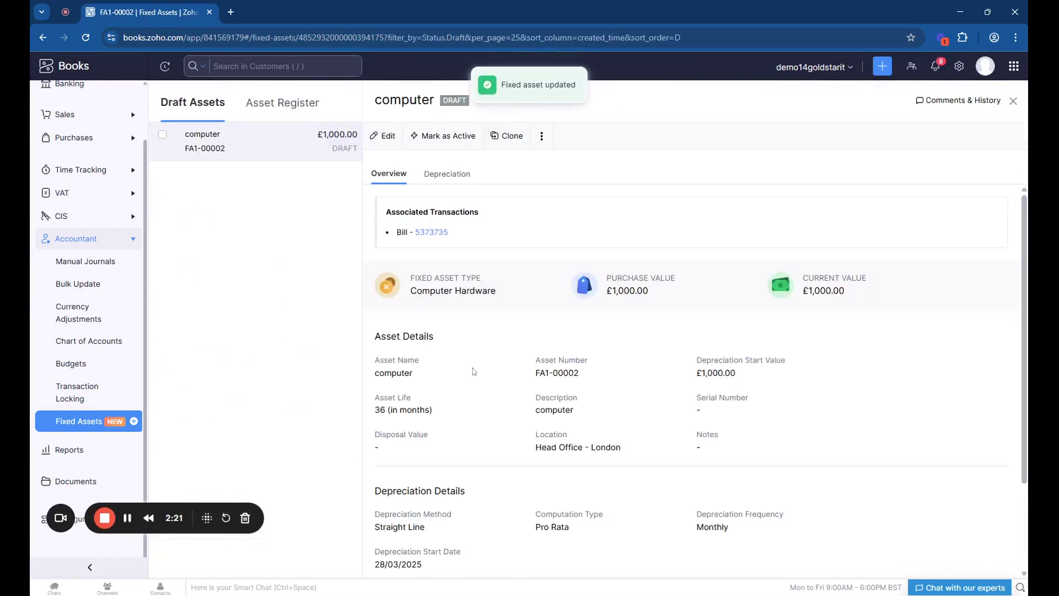
click(441, 137)
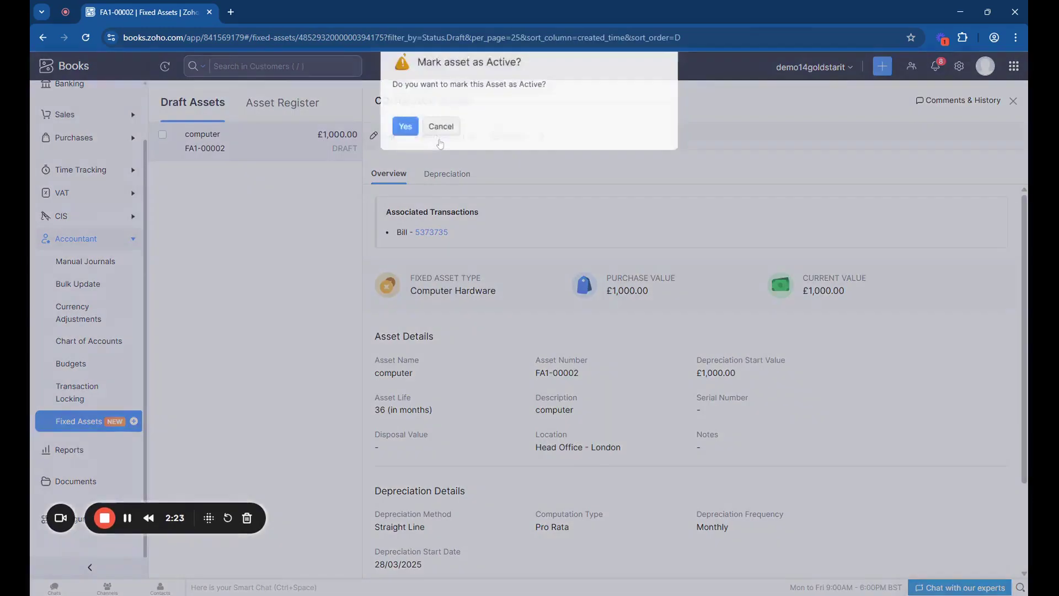
click(406, 138)
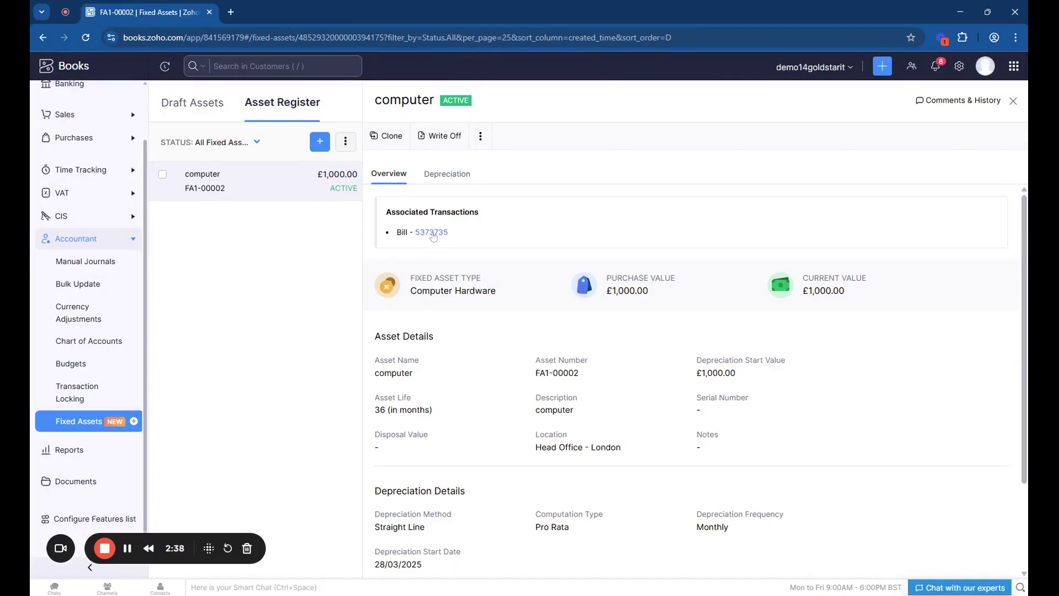
- Open the bill associated with the computer asset to check it, and return to the fixed asset record
click(433, 236)
click(266, 12)
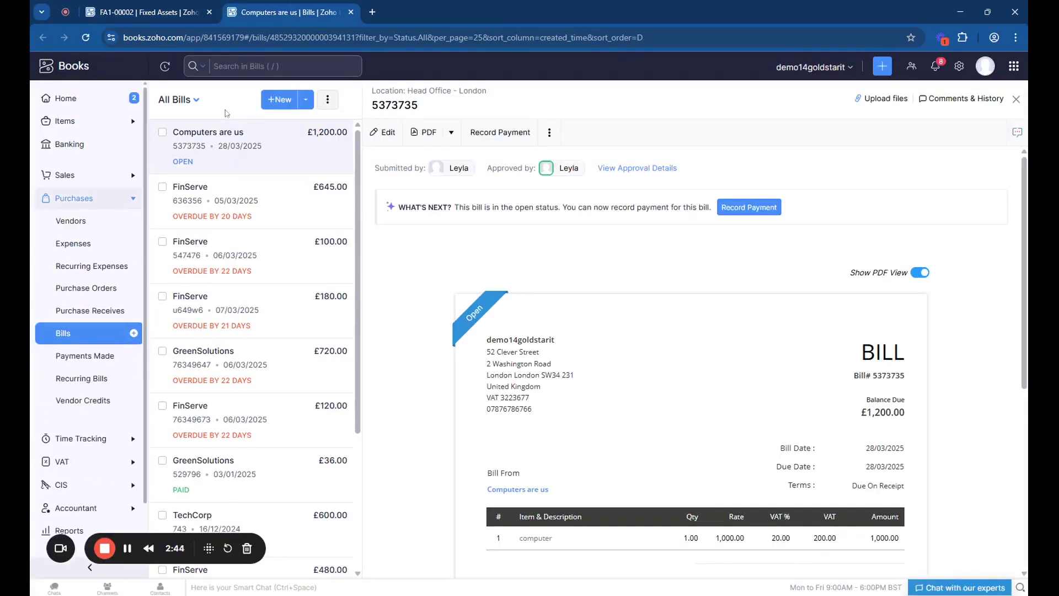
click(153, 19)
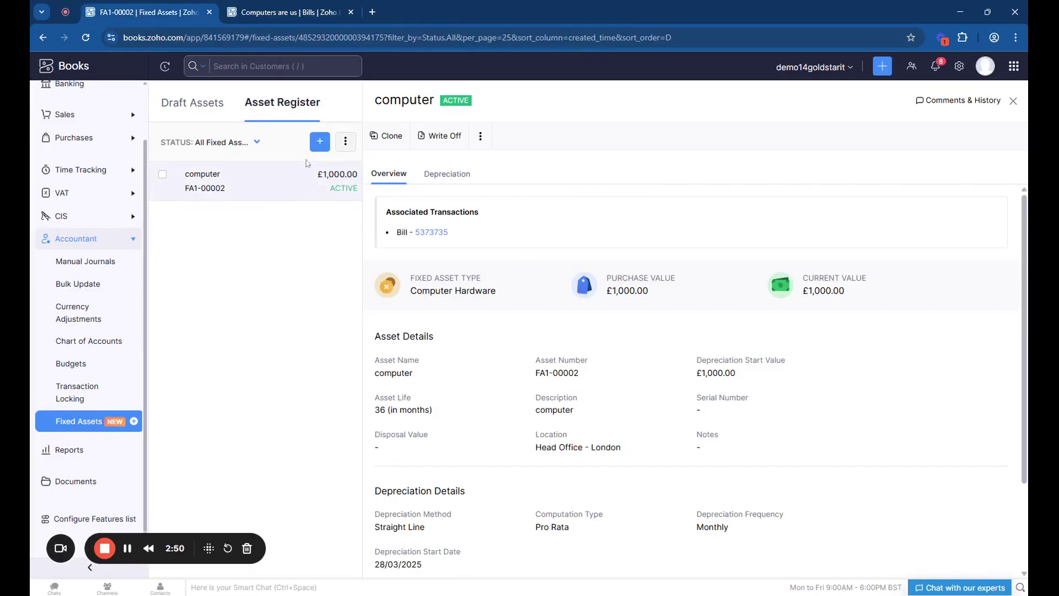
- Start a new fixed asset named with the person's first name plus "Computer", with purchase value 500, current value 500 and disposal value 100 GBP
click(319, 146)
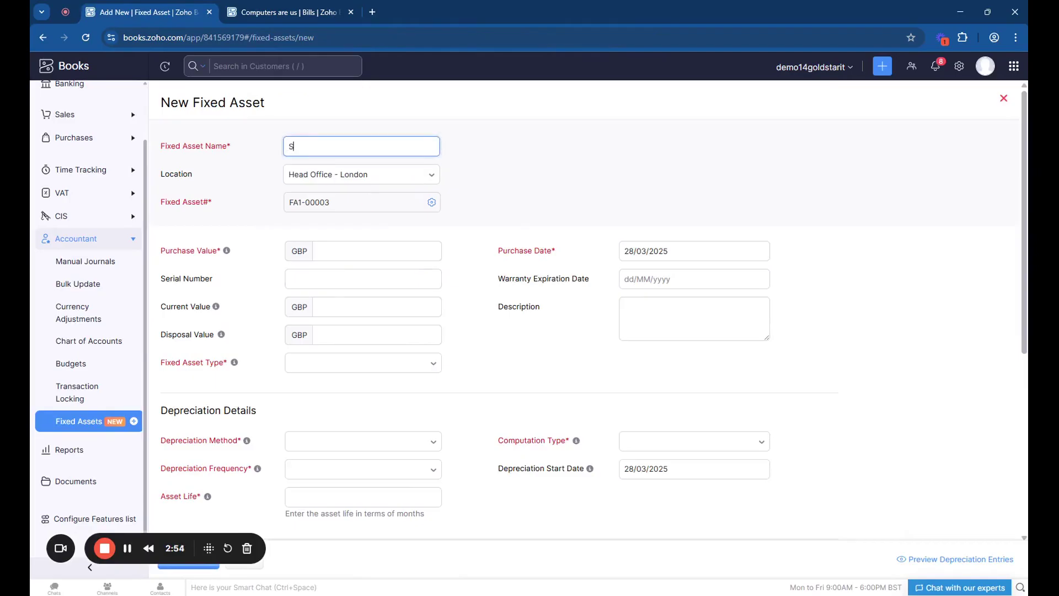
text(Computer)
click(354, 251)
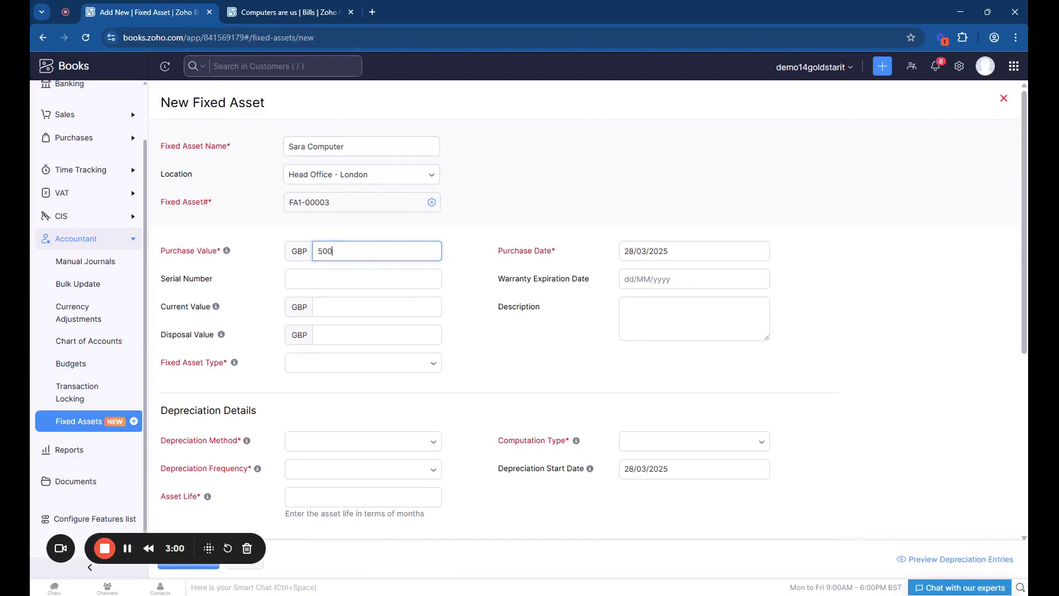
text(500)
click(326, 307)
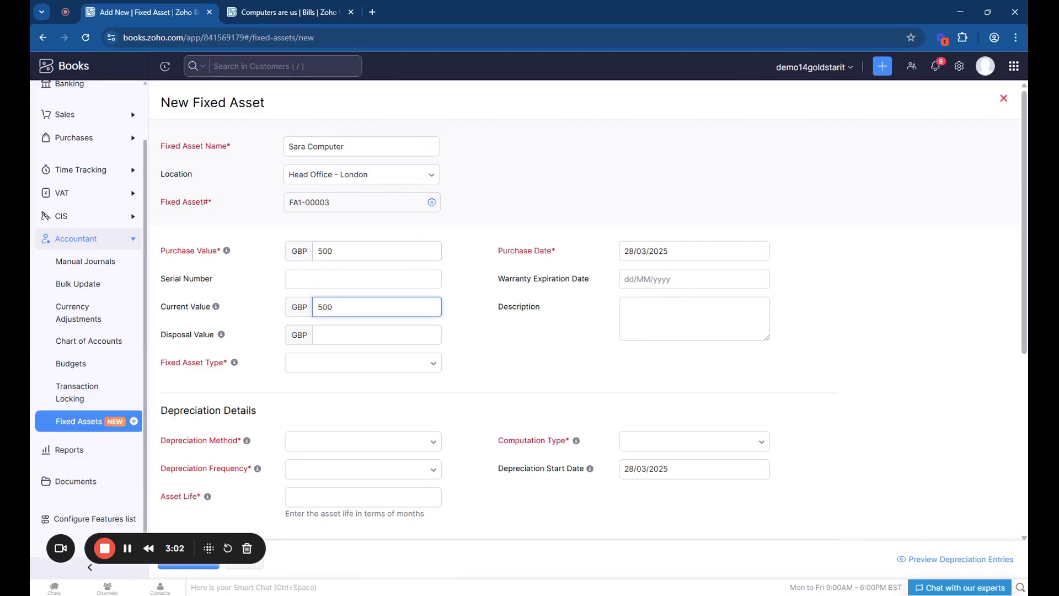
click(377, 335)
text(100)
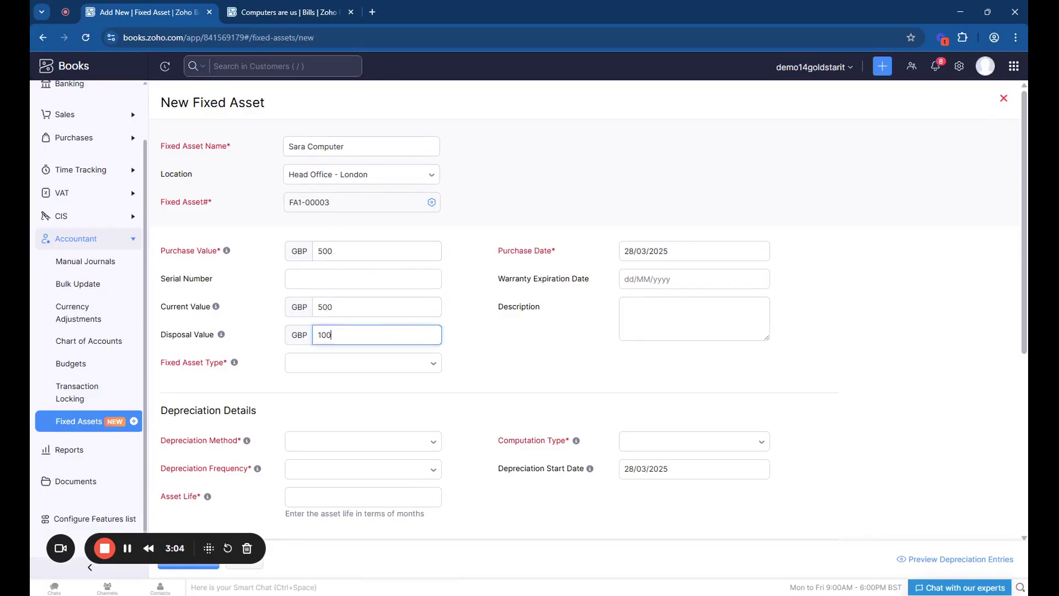
- Set the new asset's fixed asset type to Computer Hardware and its fixed asset account to Computer Hardware
click(328, 364)
click(331, 411)
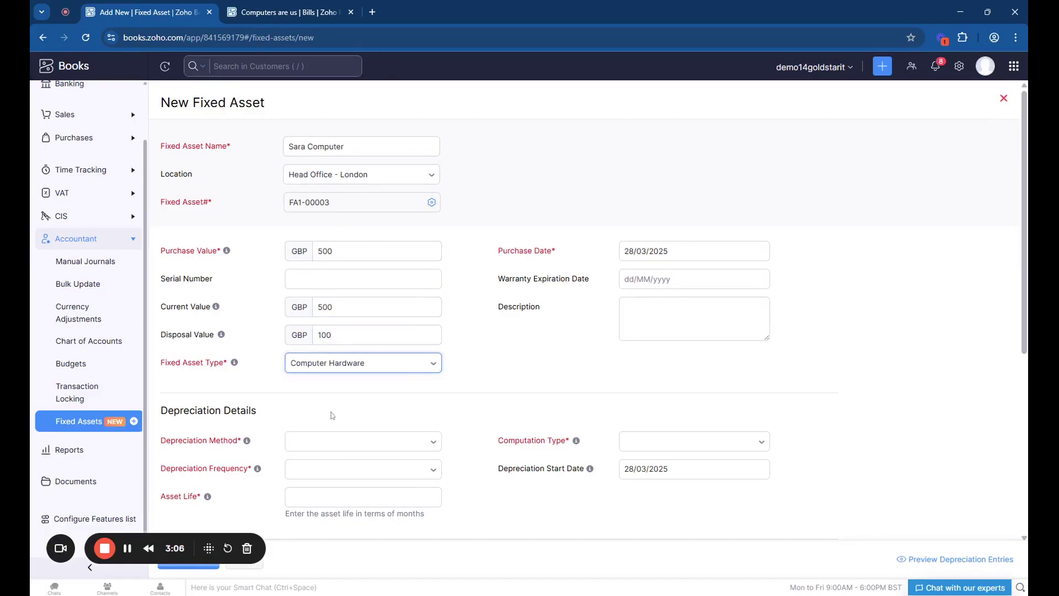
scroll(517, 372, down, 4)
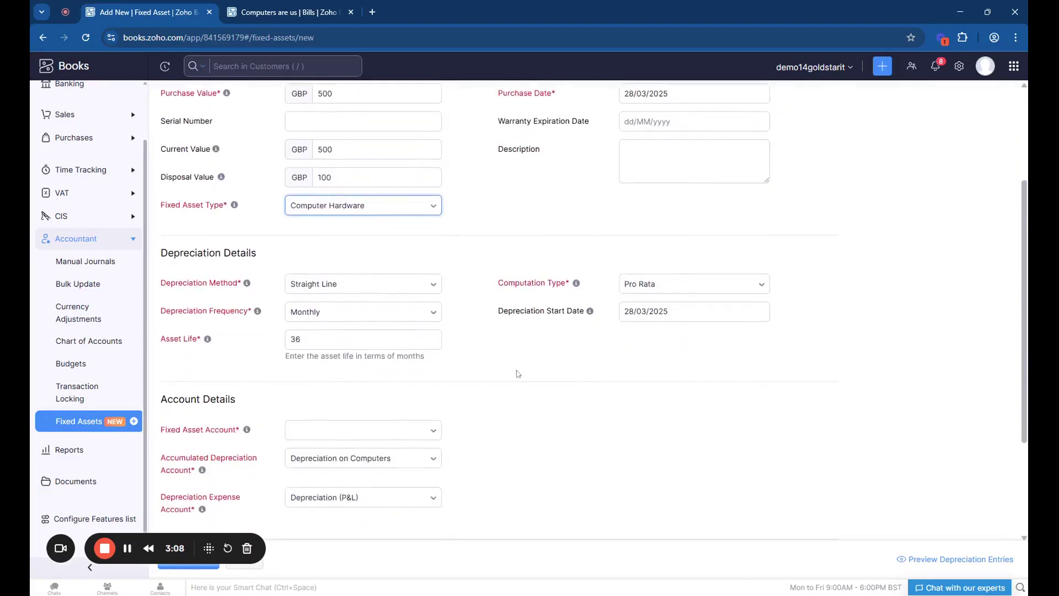
click(359, 344)
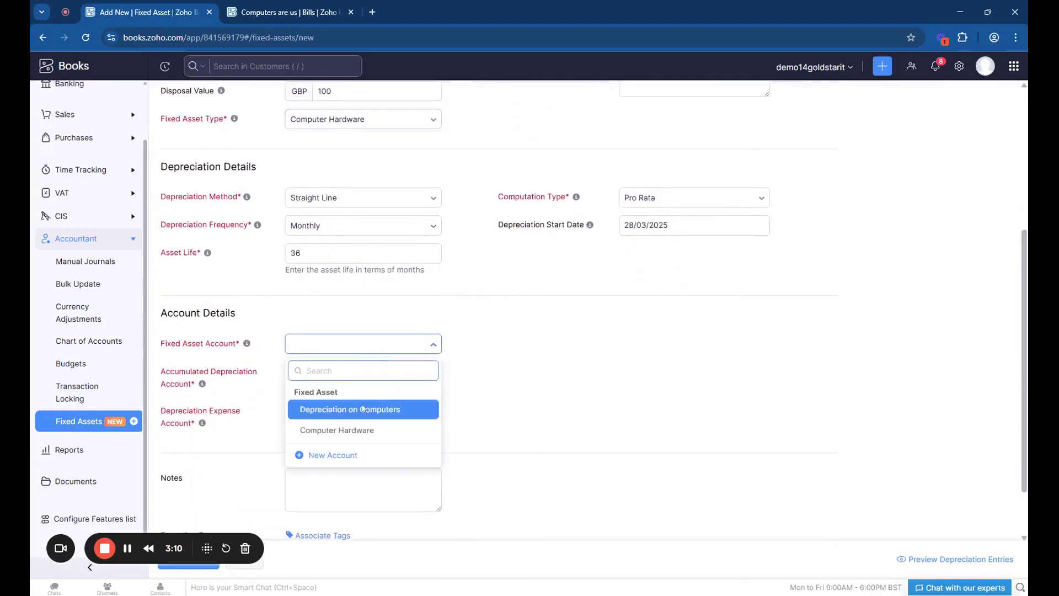
click(362, 429)
scroll(503, 370, down, 2)
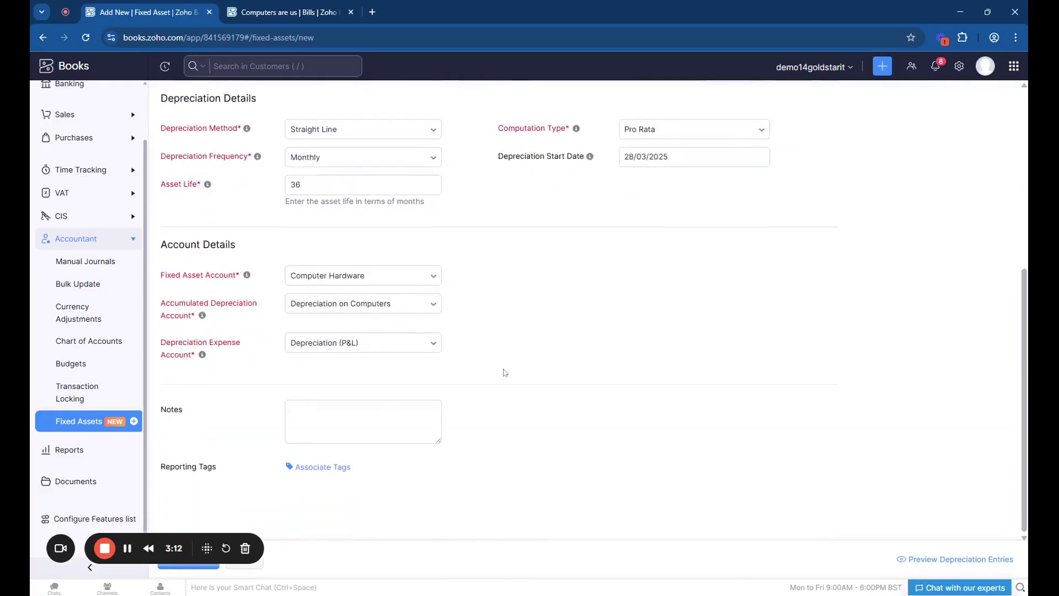
scroll(244, 465, up, 1)
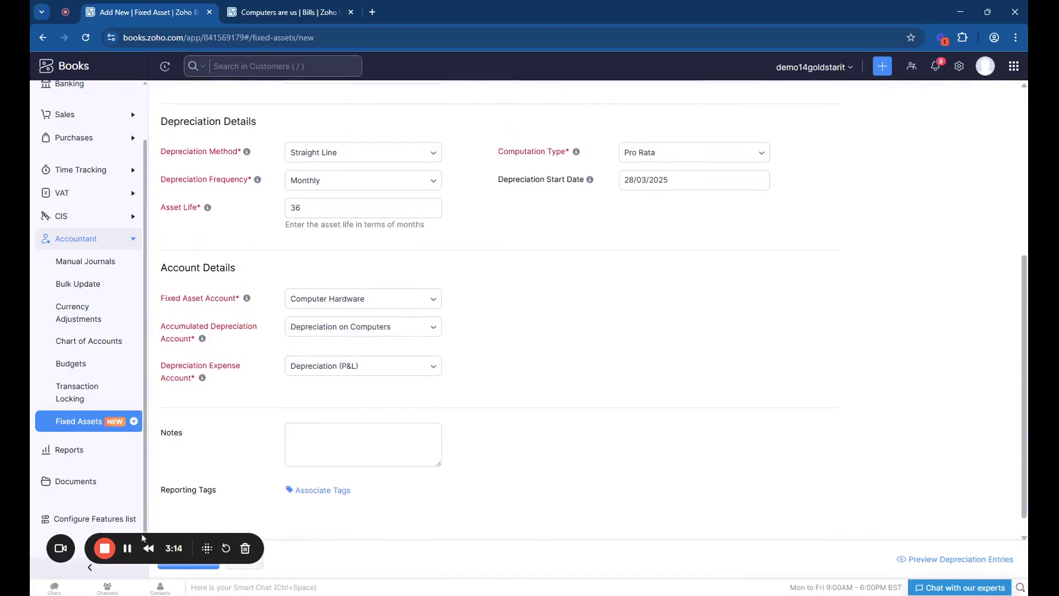
- Save the new fixed asset and mark it as active
drag(141, 534, 141, 513)
click(187, 559)
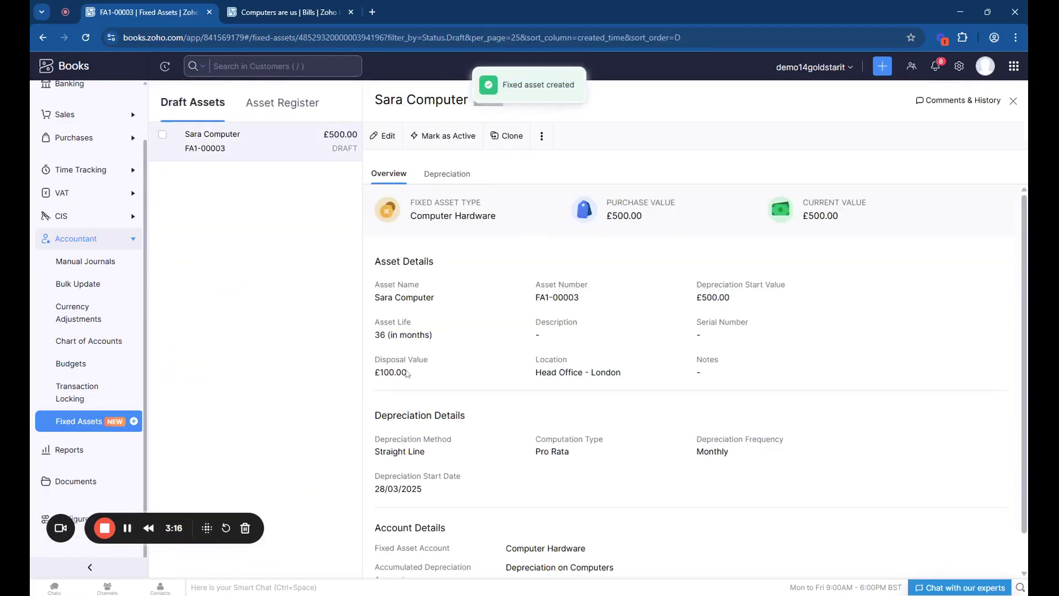
click(441, 136)
click(406, 142)
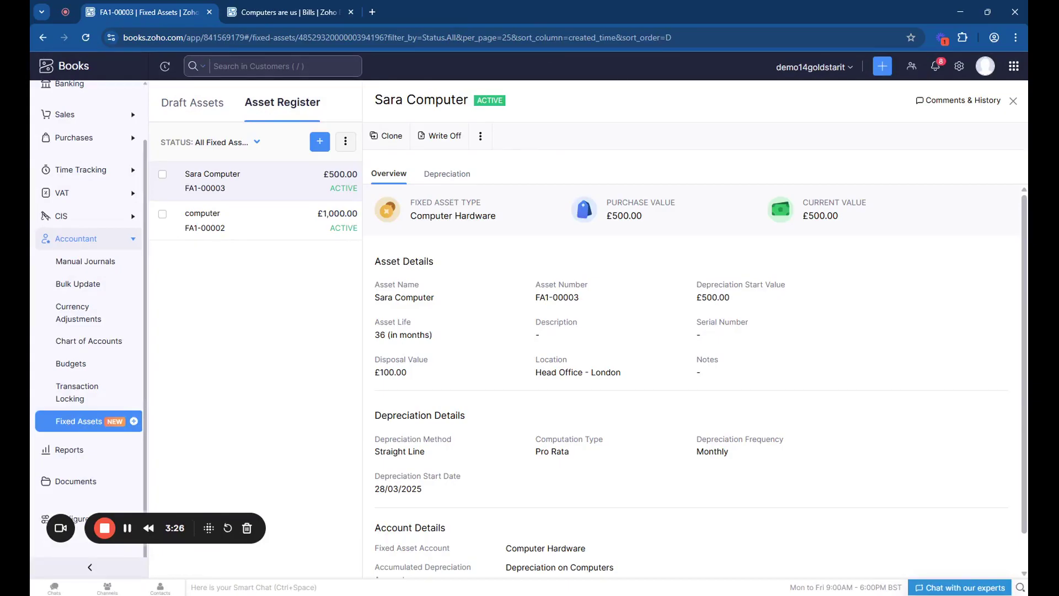
- Compare the bill-linked computer asset with the manually created one in the asset register for associated transactions
click(291, 221)
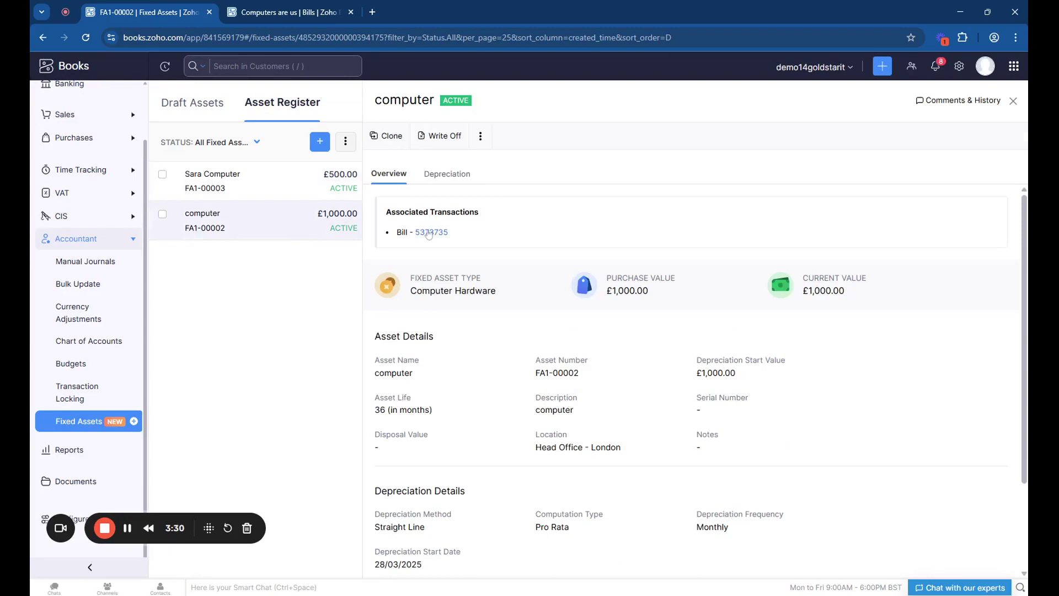
click(302, 197)
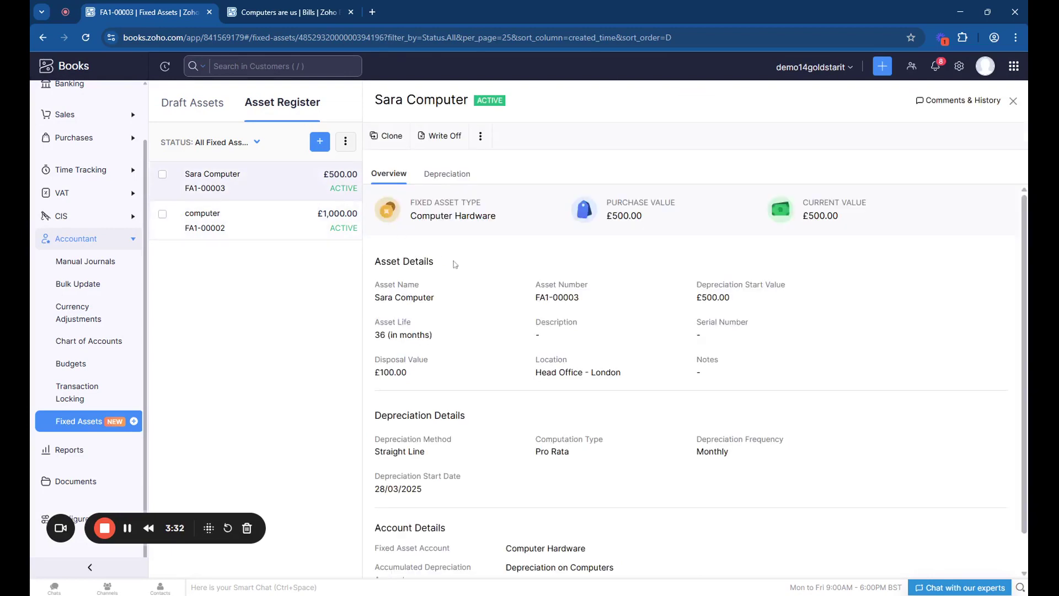